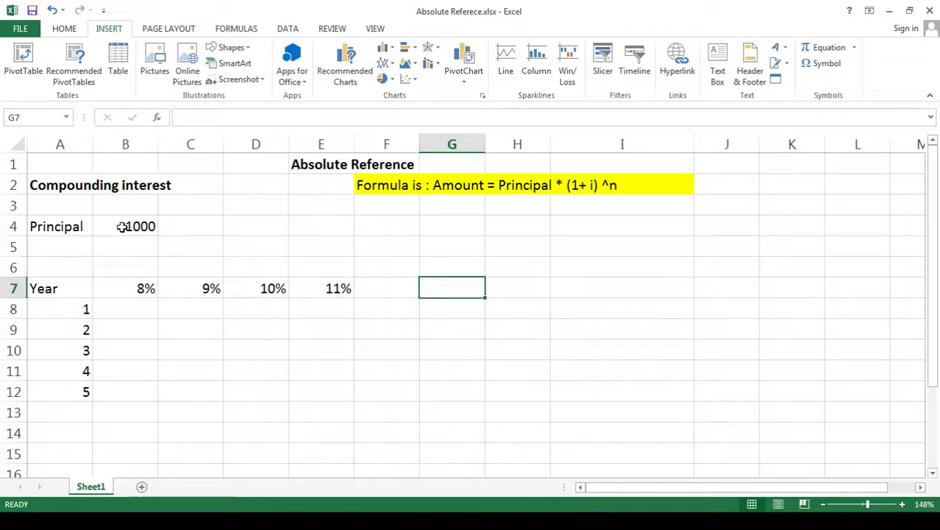
- Enter the compound interest formula =B4*(1+B7)^A8 in cell B8 for year 1 at 8%
left_click(122, 227)
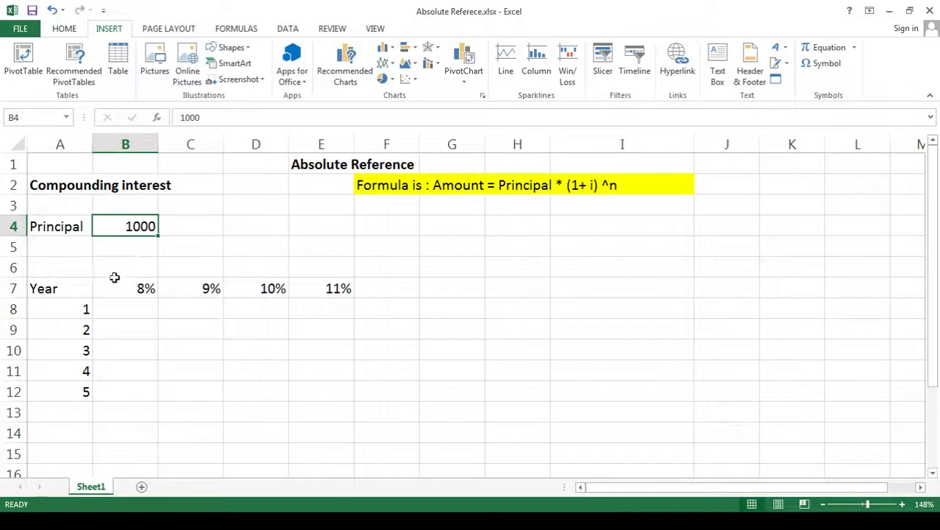
left_click_drag(70, 312, 28, 399)
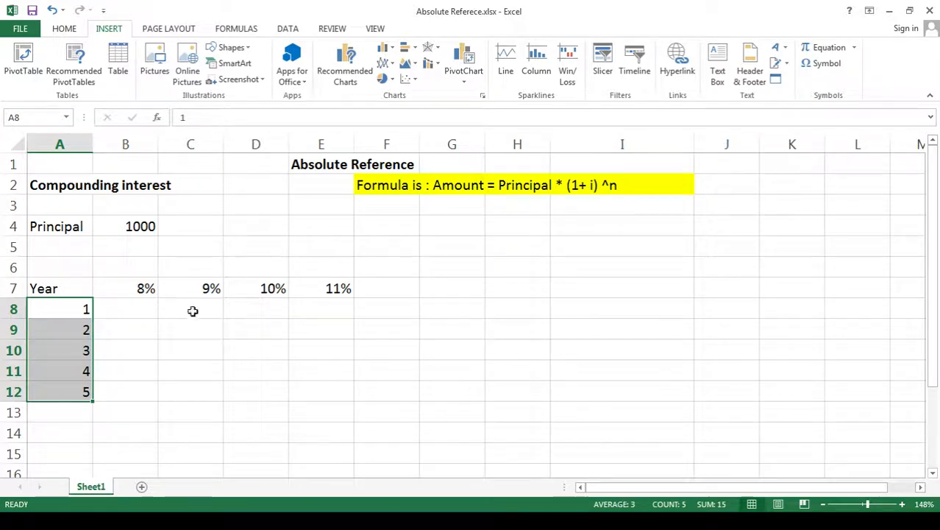
left_click(128, 306)
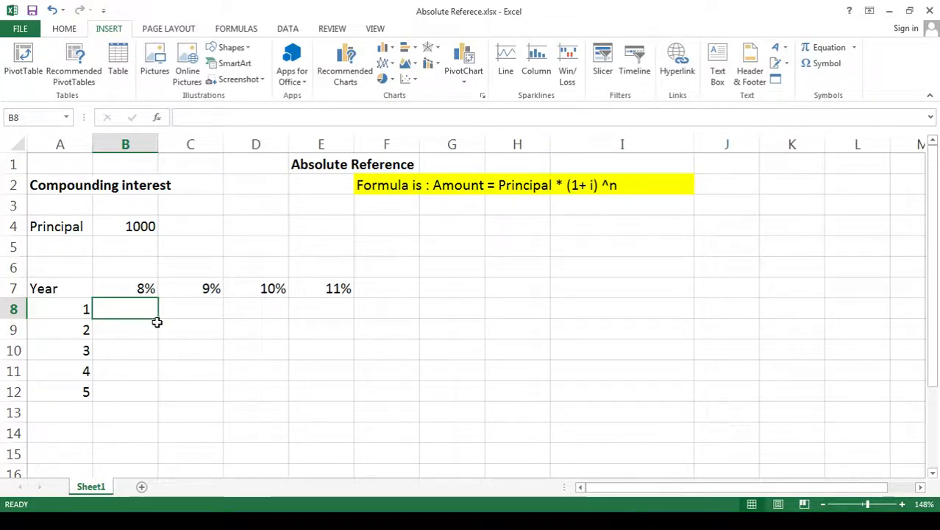
type("=")
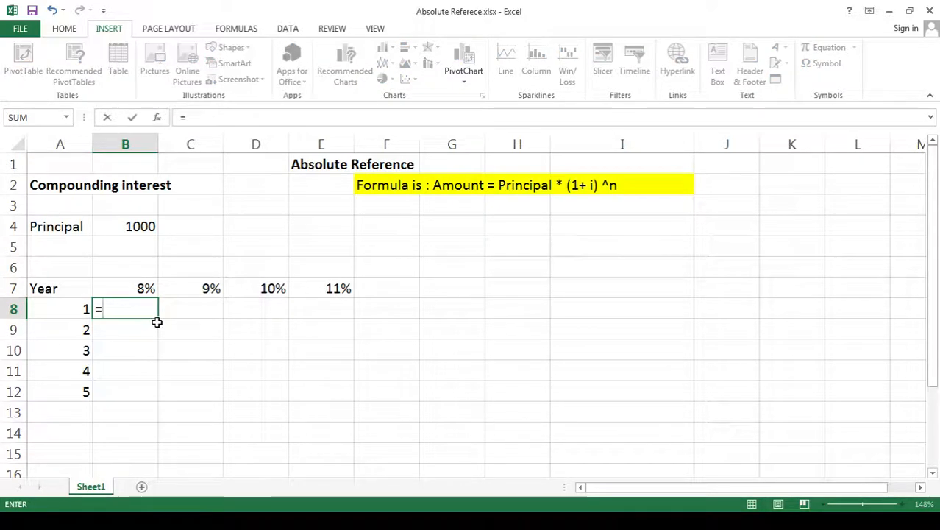
left_click(137, 226)
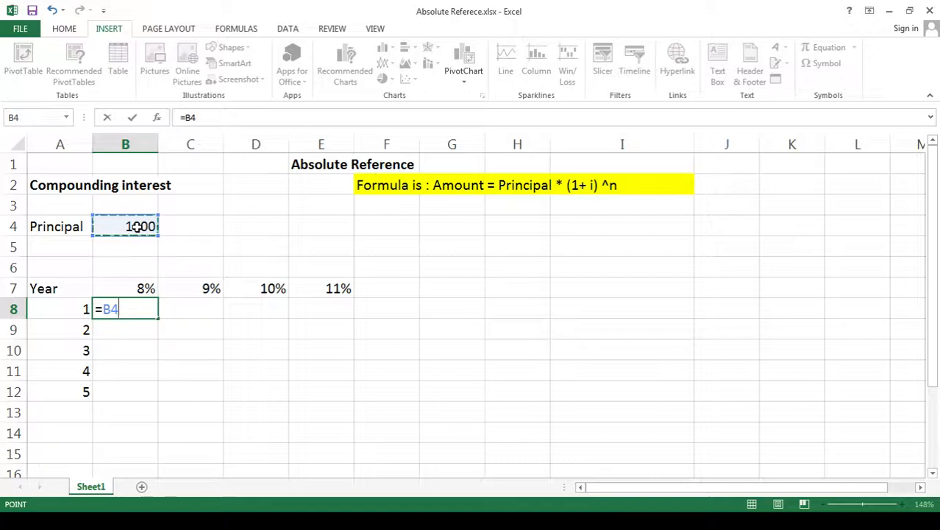
type("*")
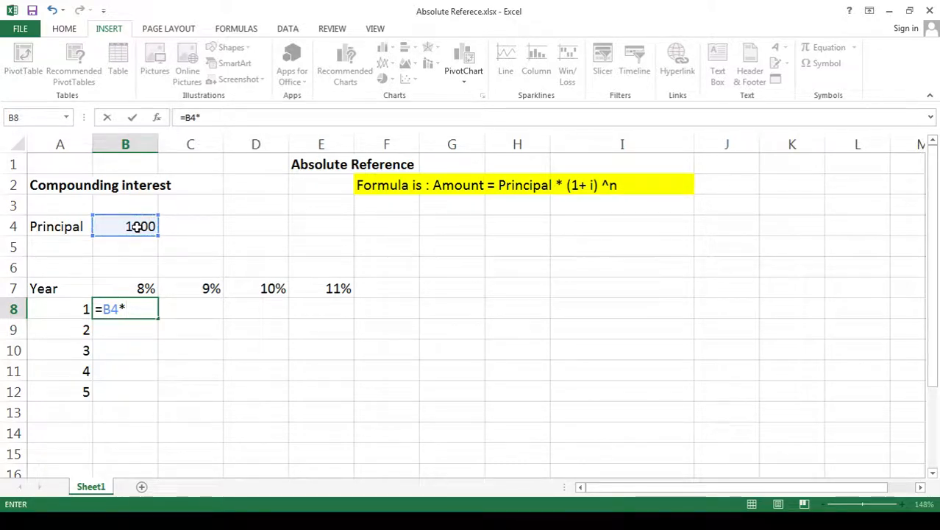
type("(1+")
left_click(149, 290)
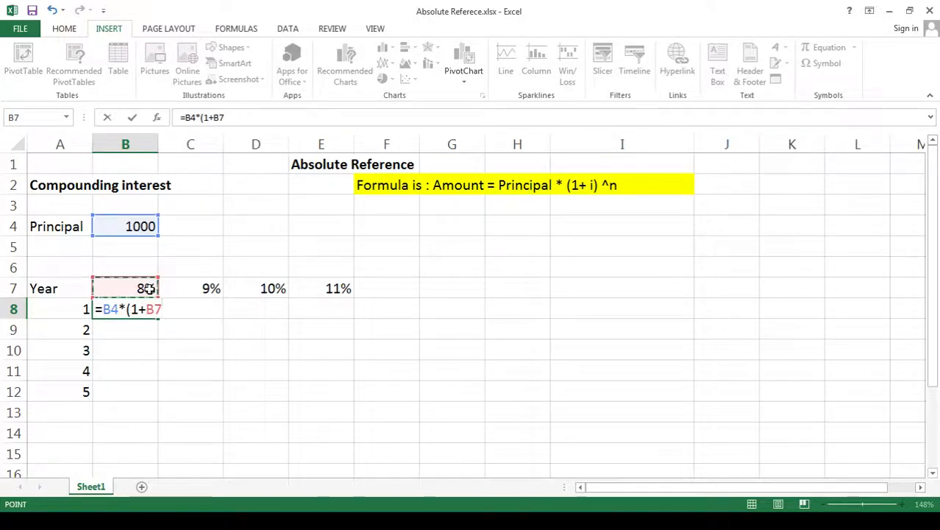
type(")")
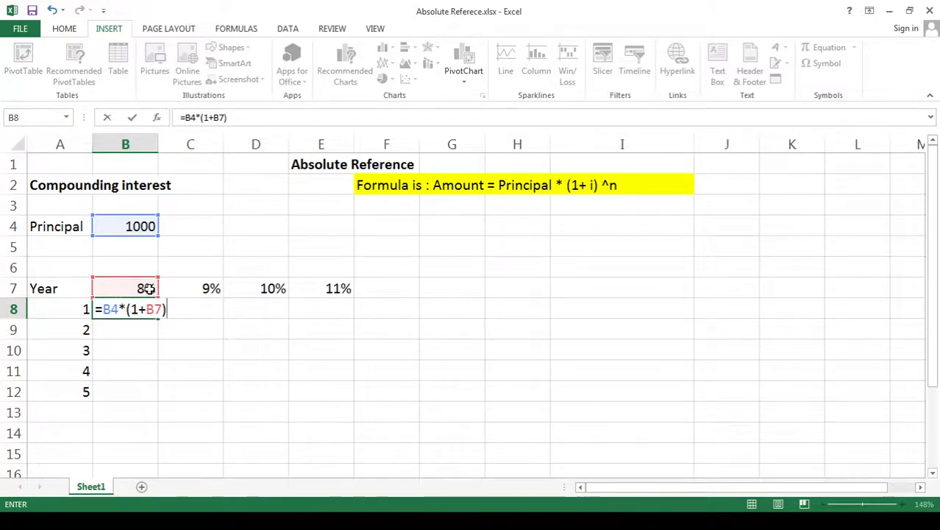
type("^")
left_click(67, 310)
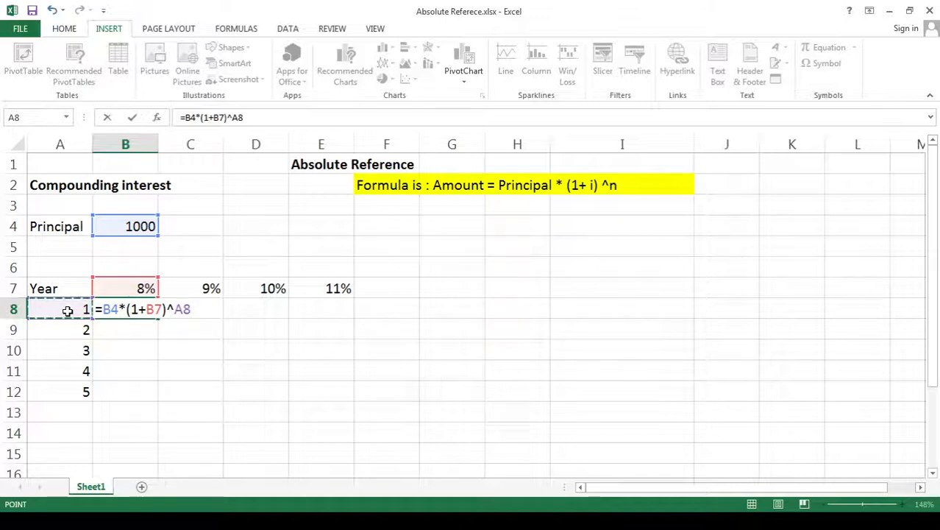
key("ctrl+Return")
key("Return")
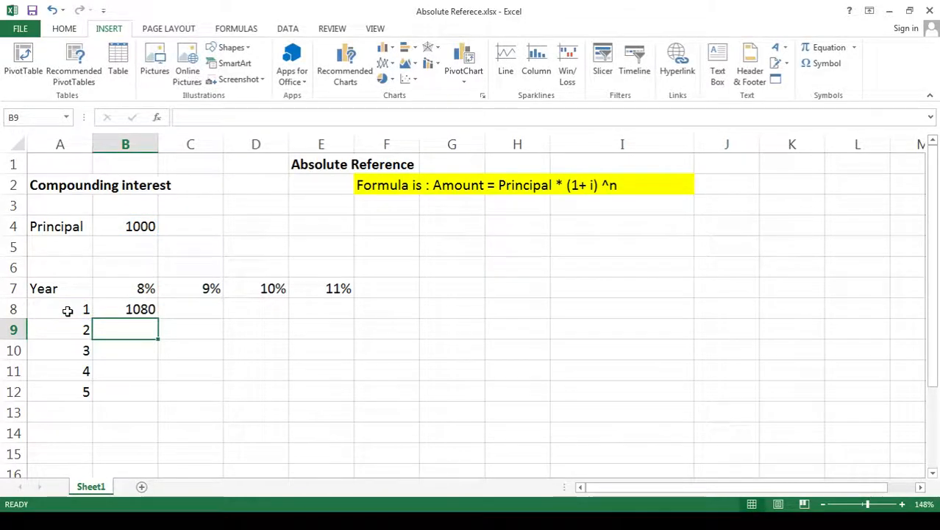
- Copy the formula from B8 into C8 and compare the cell references in both formulas
left_click(137, 309)
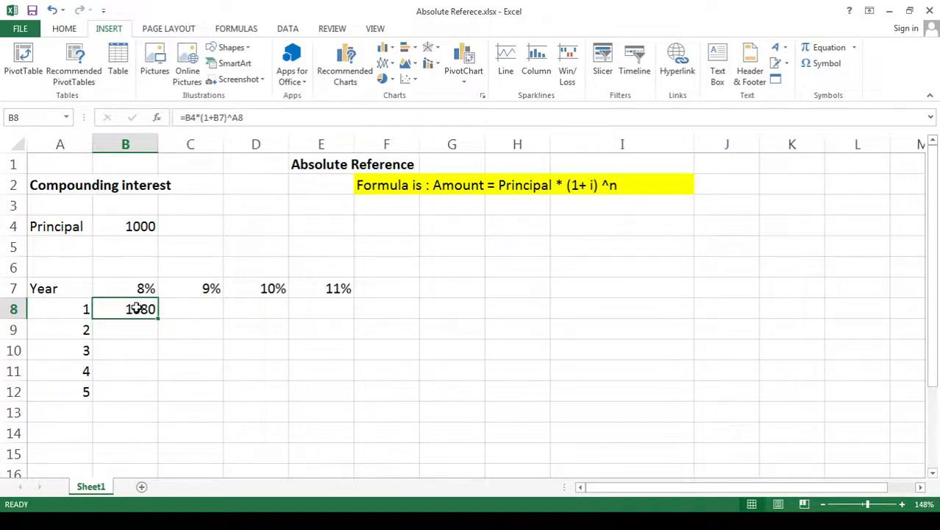
key("ctrl+c")
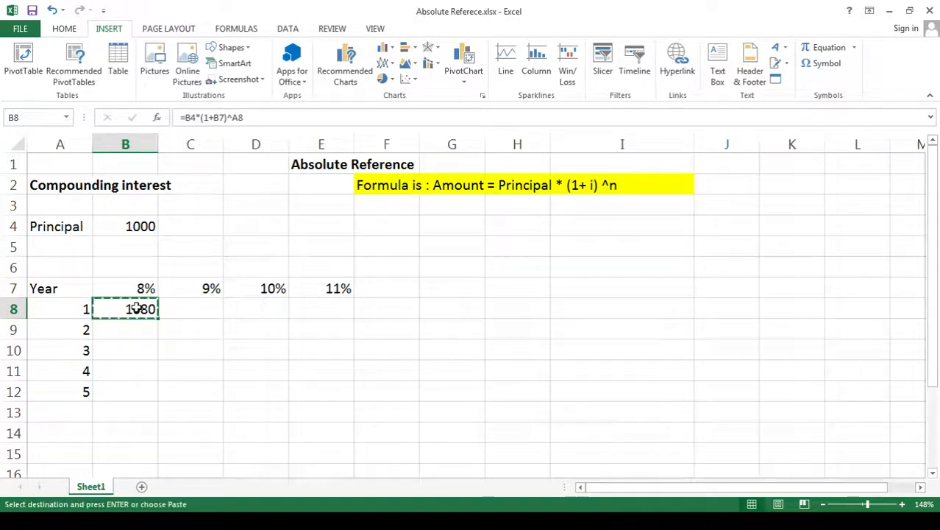
left_click(186, 310)
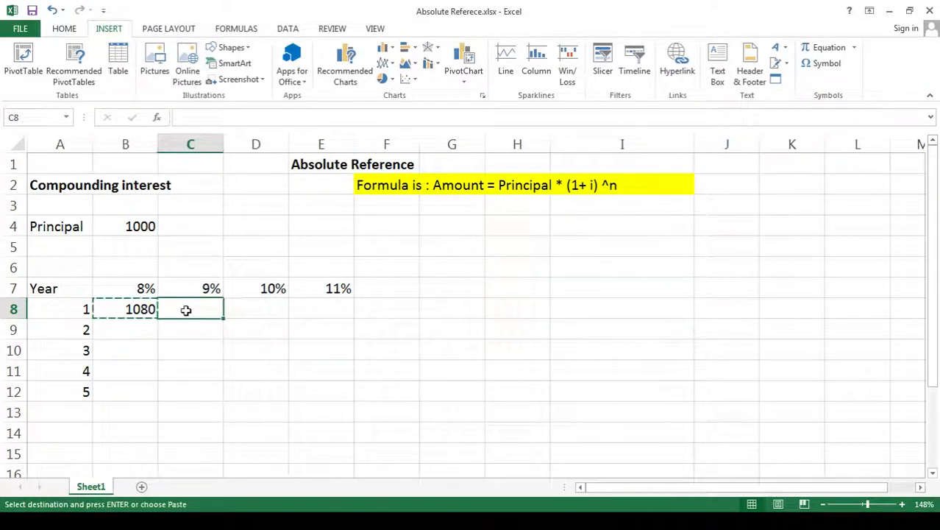
key("ctrl+v")
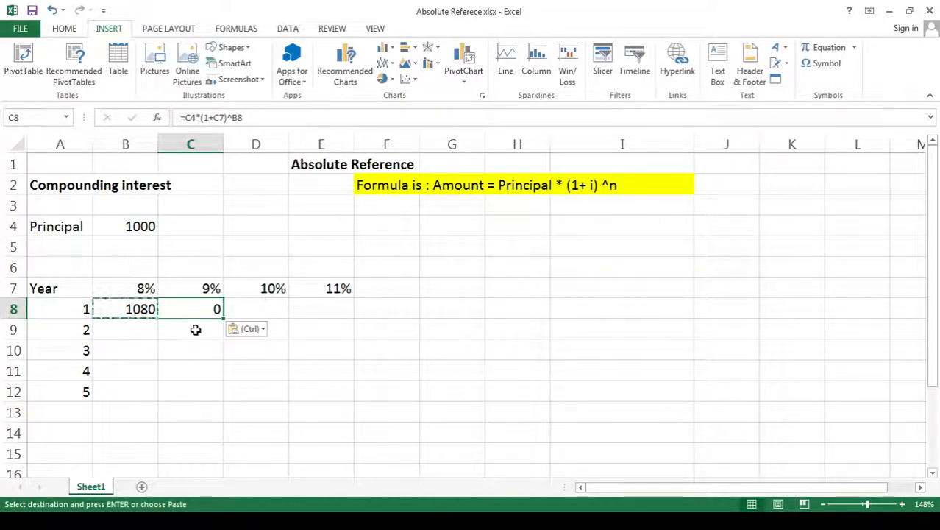
left_click(141, 311)
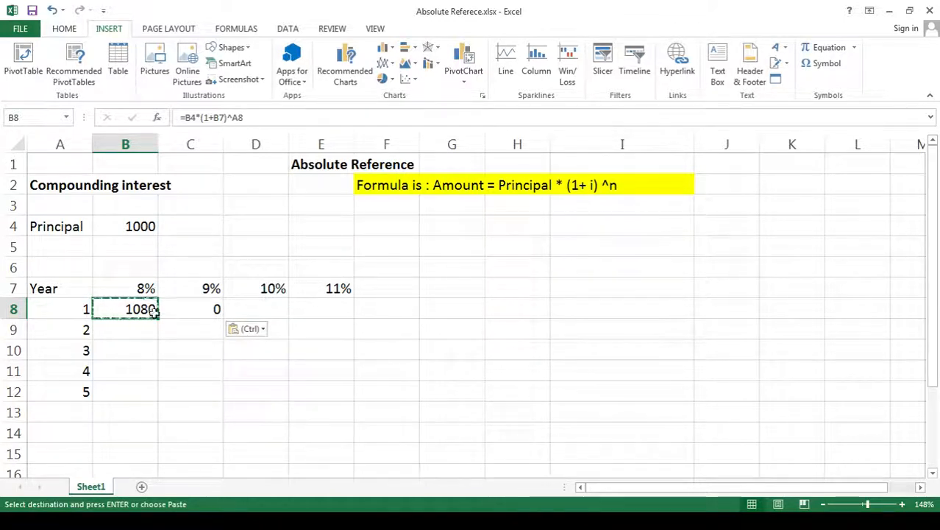
left_click(192, 313)
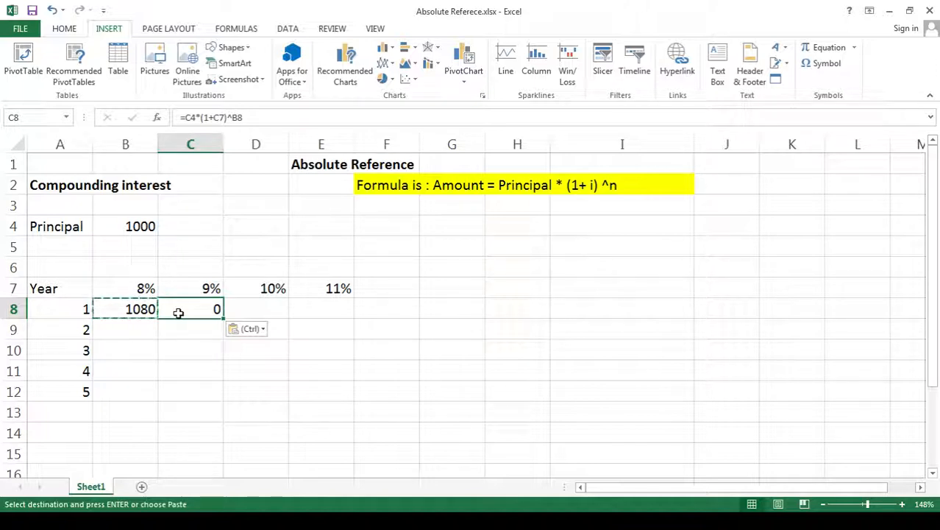
- Make the principal reference in the B8 formula fully absolute as $B$4
left_click(132, 308)
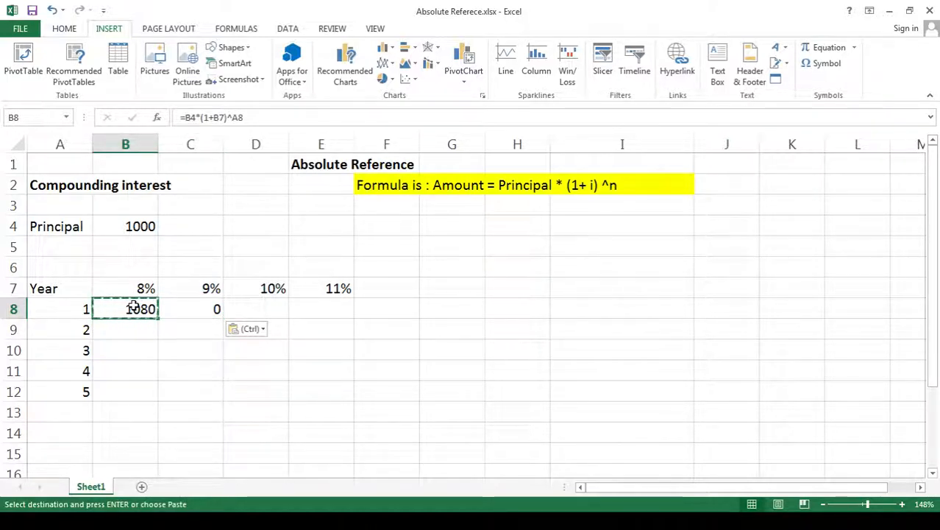
left_click(185, 117)
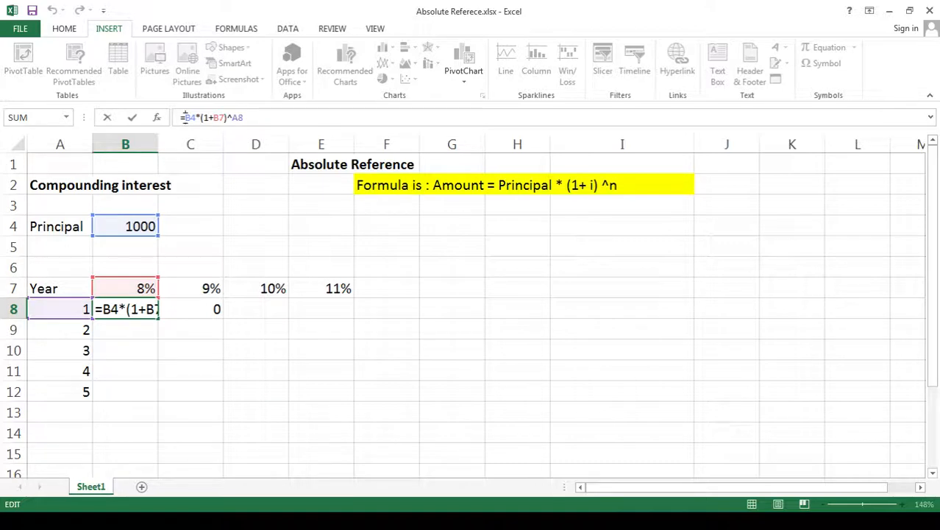
key("F4")
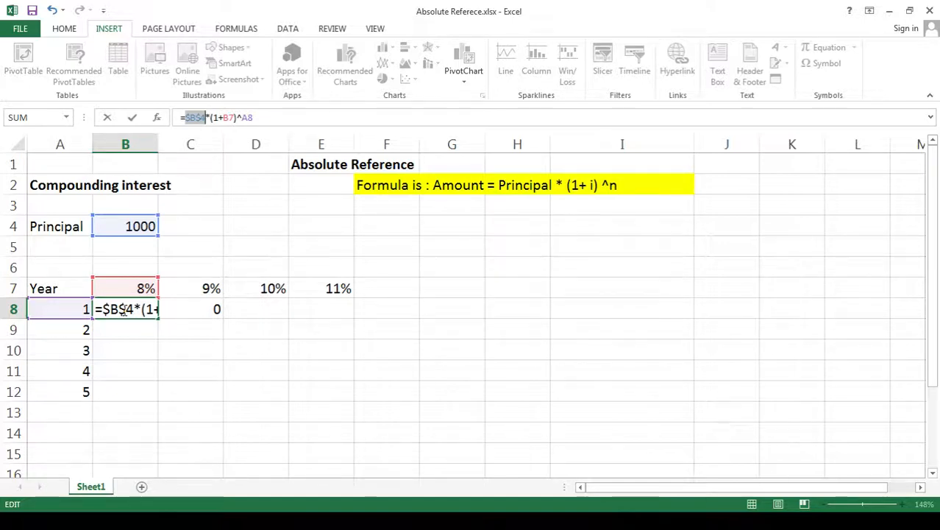
key("Return")
- Lock the rate's row and the year's column in the B8 formula, making it =$B$4*(1+B$7)^$A8
left_click(133, 310)
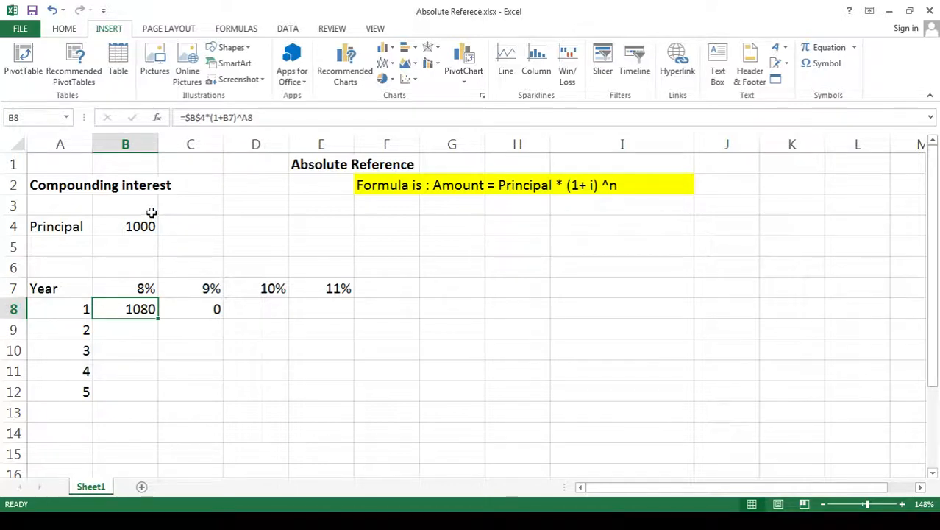
left_click(228, 117)
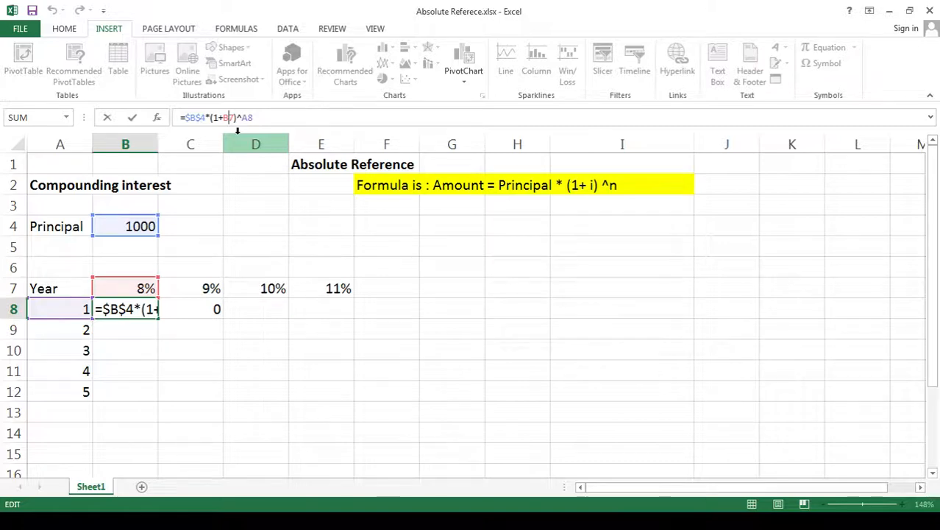
type("4")
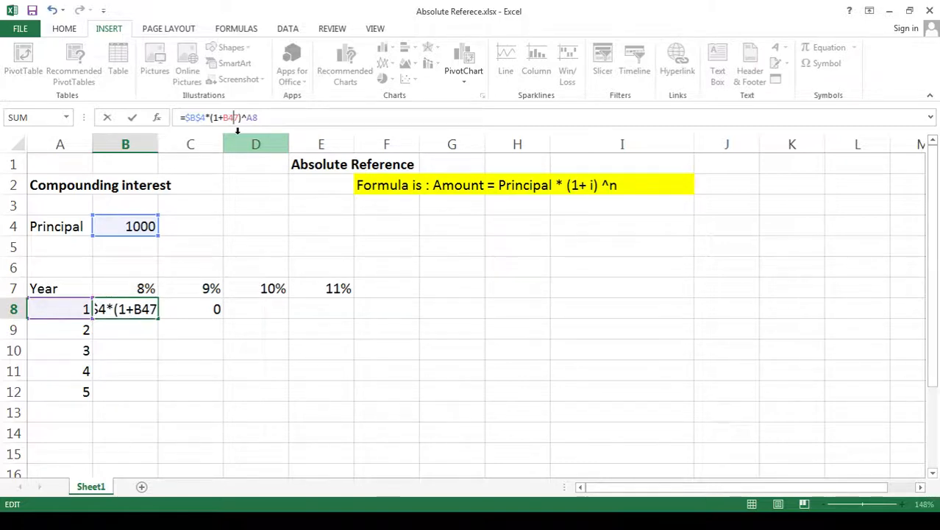
key("BackSpace")
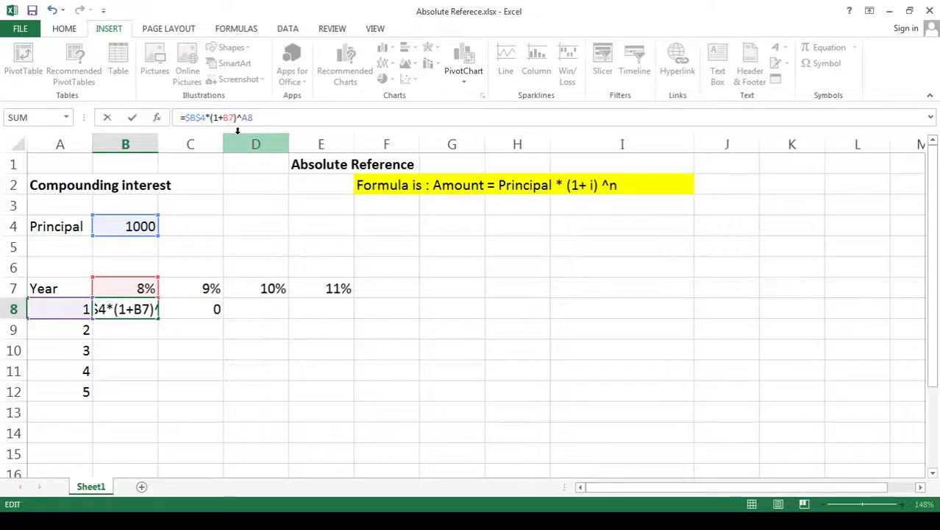
type("$")
key("Right")
key("Right")
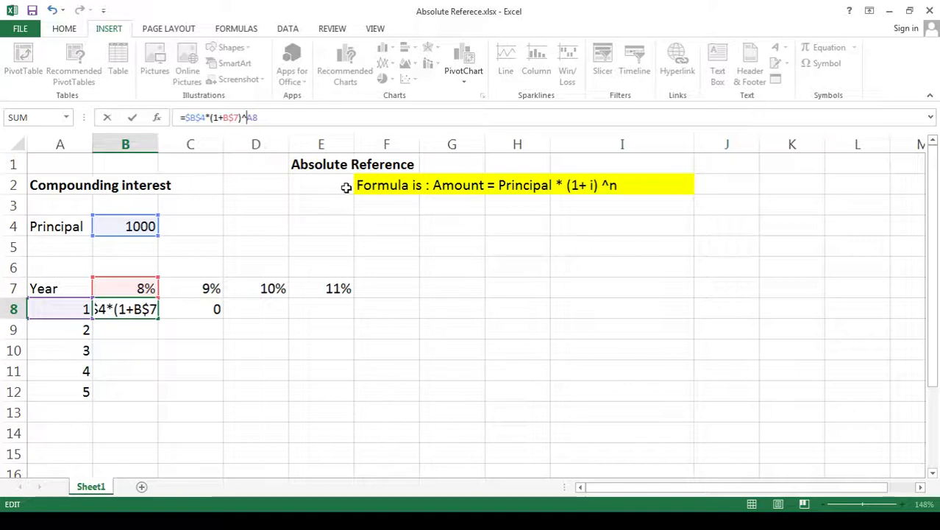
type("$")
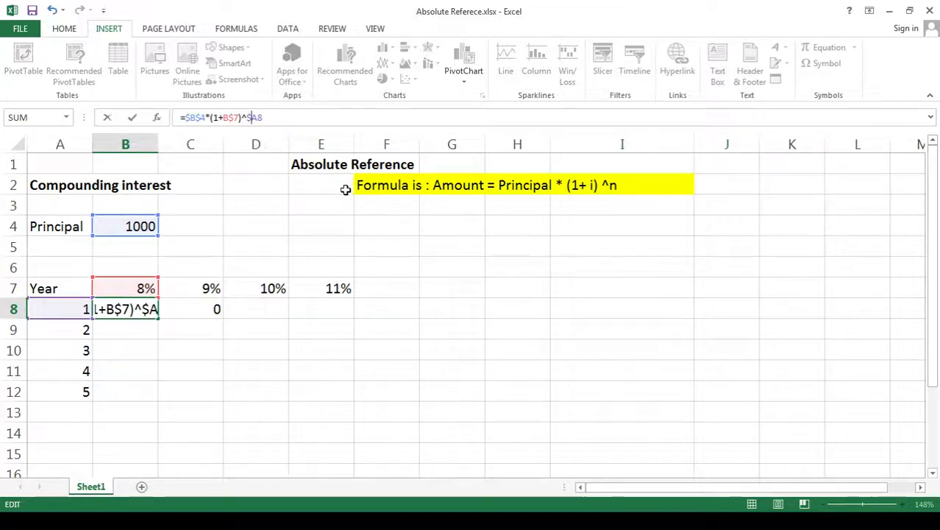
key("Return")
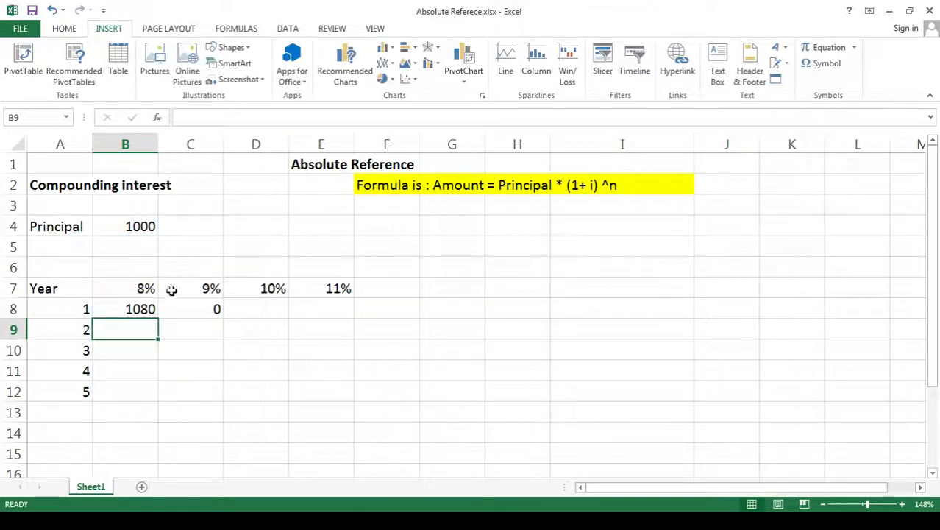
- Fill the B8 formula across to E8 and down to row 12, covering all rates and years
left_click(149, 309)
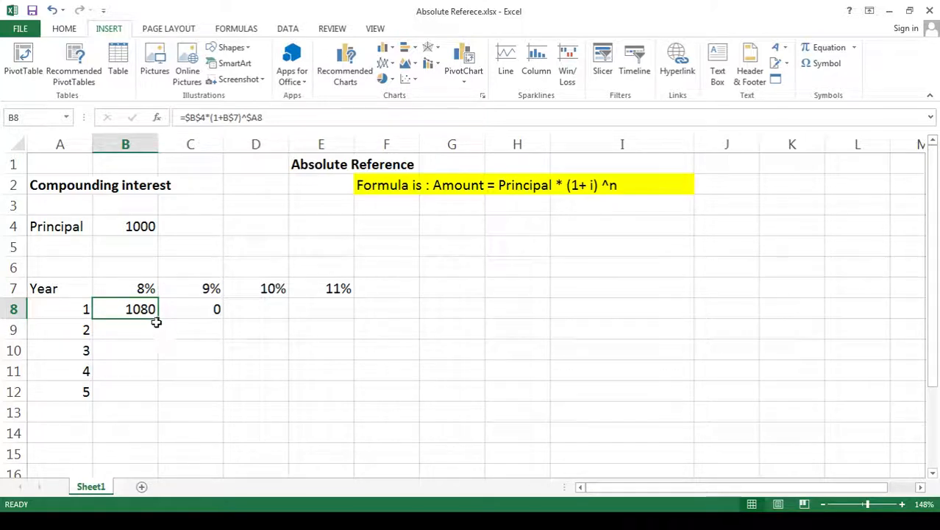
left_click_drag(158, 317, 341, 334)
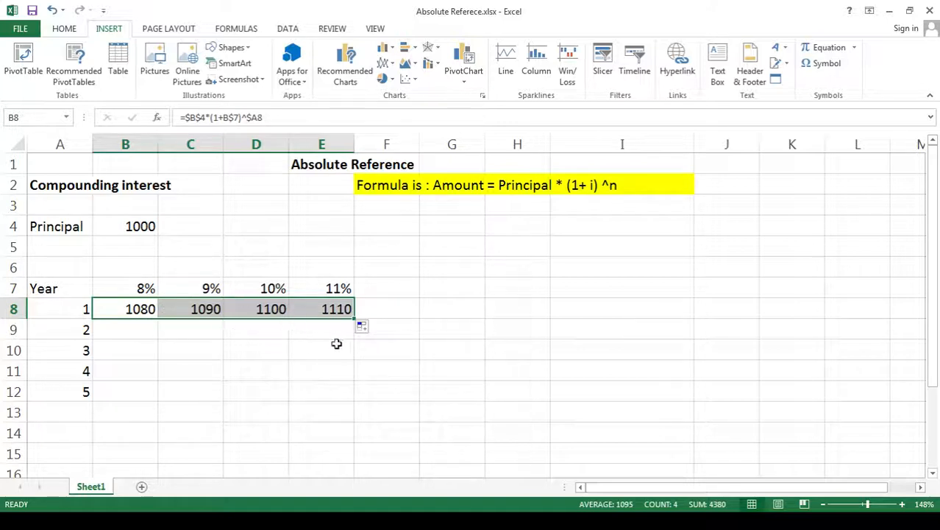
left_click_drag(355, 319, 370, 395)
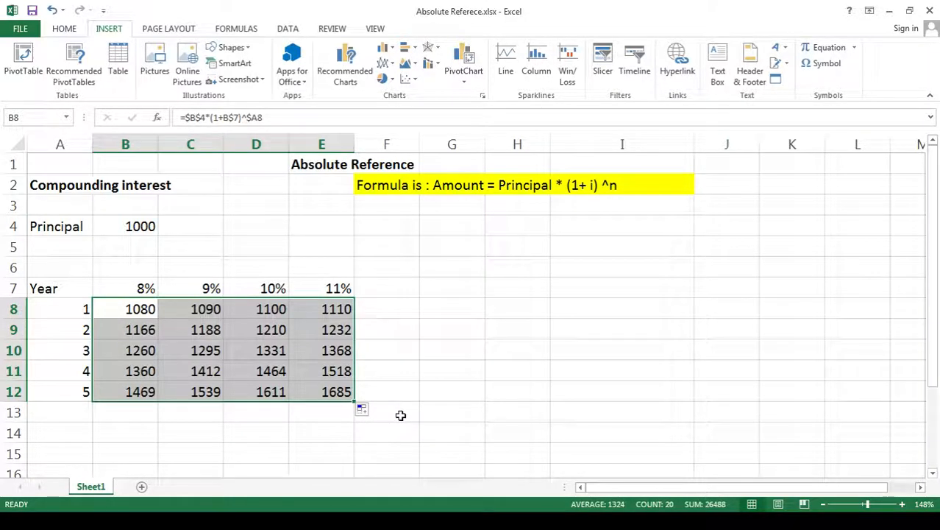
left_click(400, 416)
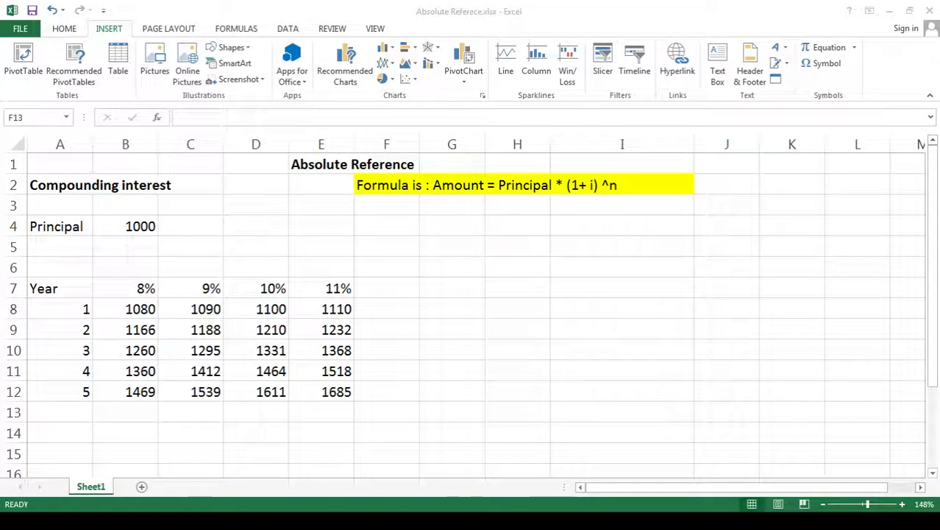